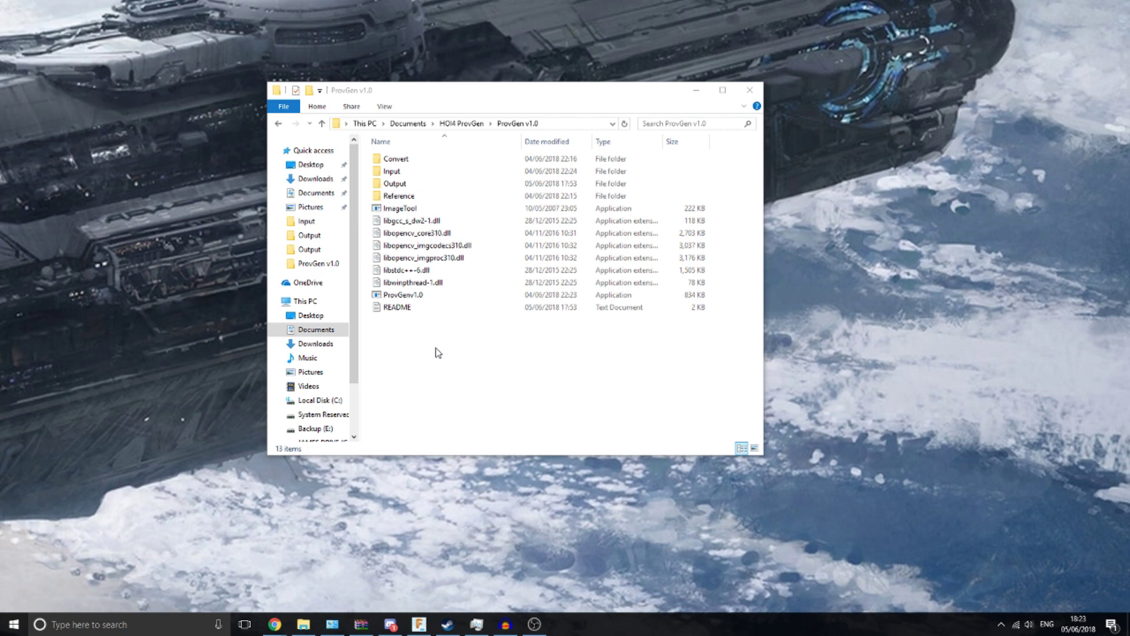
# - Open the Input folder and view the LandMap, TerrainMap and ProvDenseMap images one after another
pyautogui.doubleClick(392, 171)
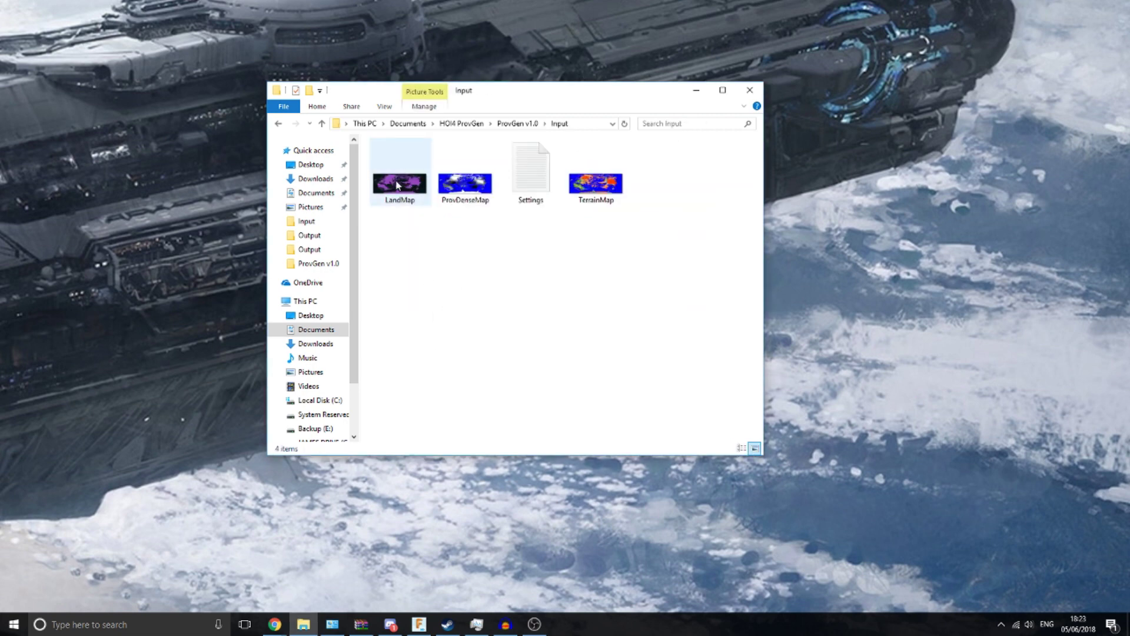
pyautogui.doubleClick(401, 182)
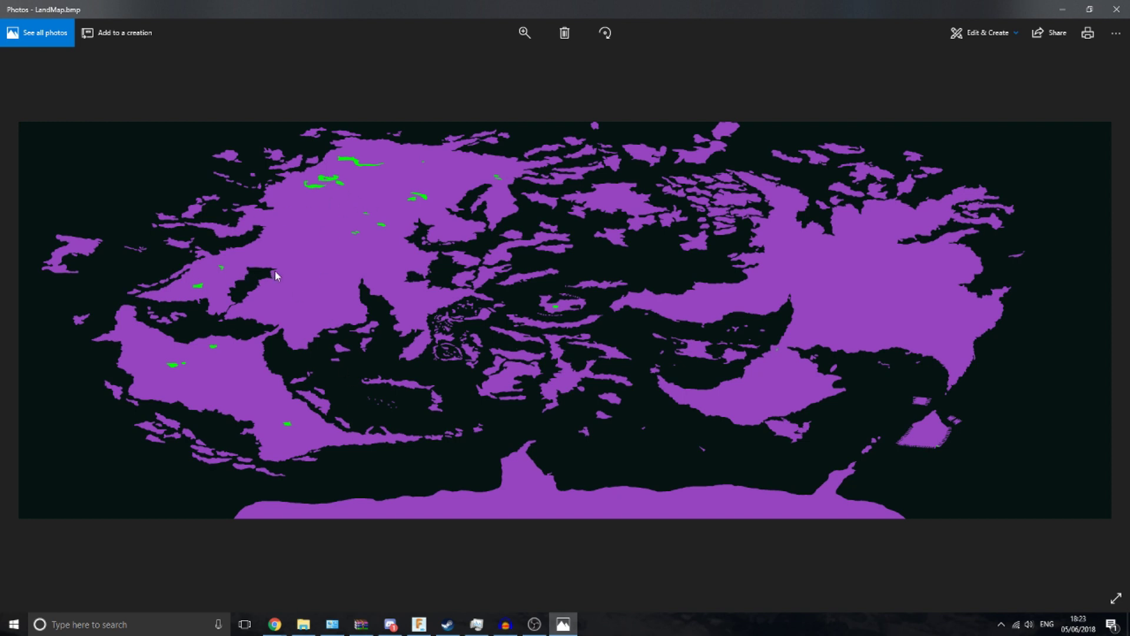
pyautogui.click(1117, 9)
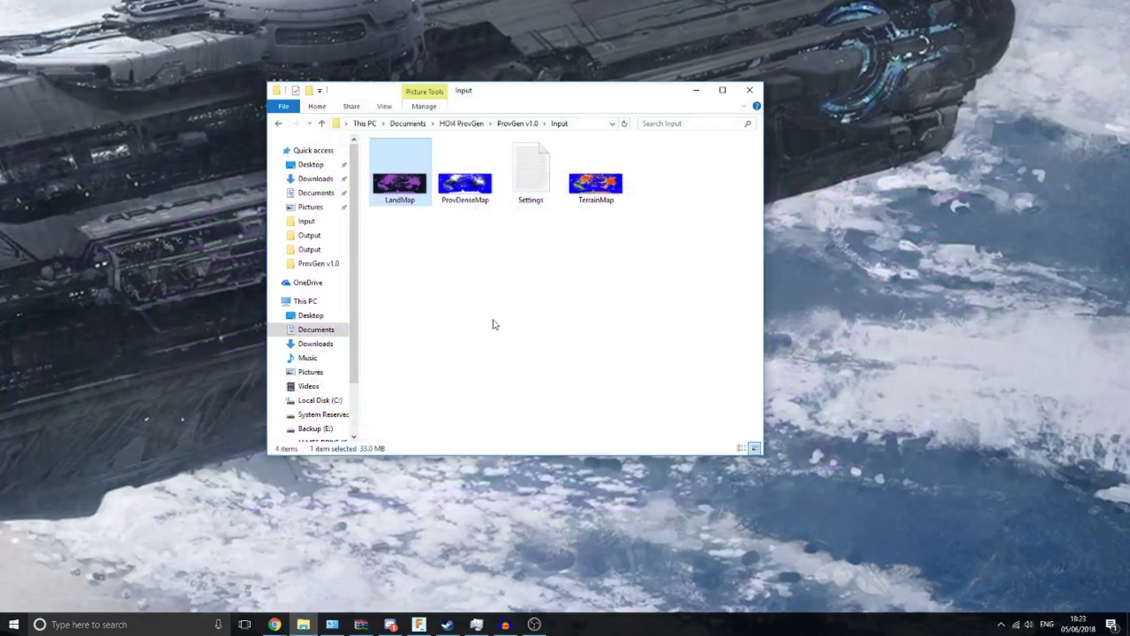
pyautogui.doubleClick(598, 184)
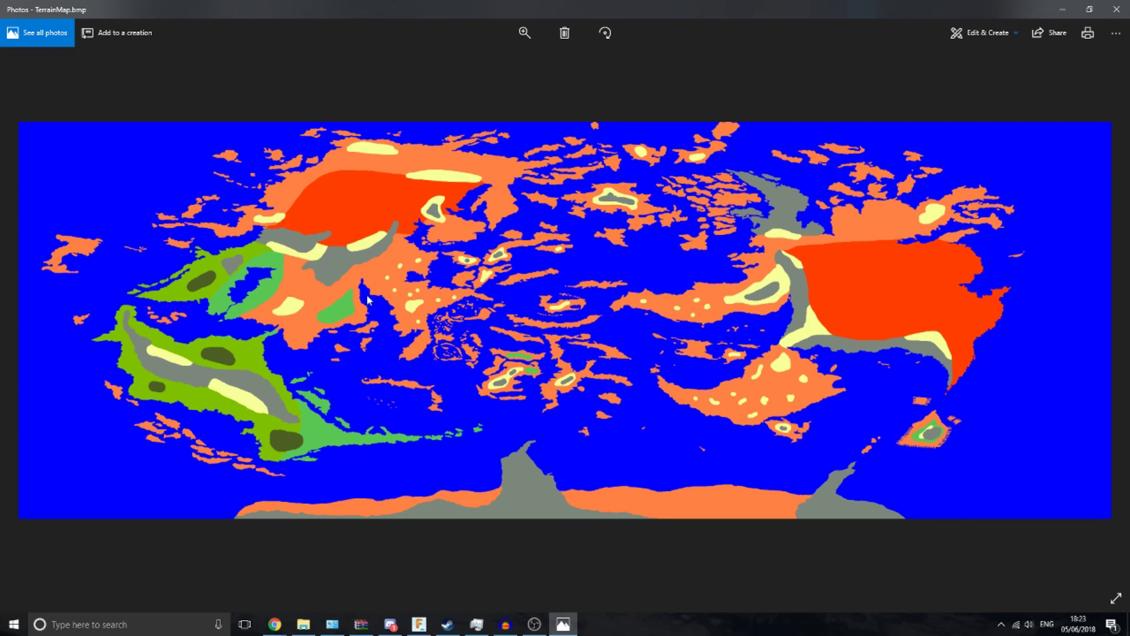
pyautogui.click(1117, 9)
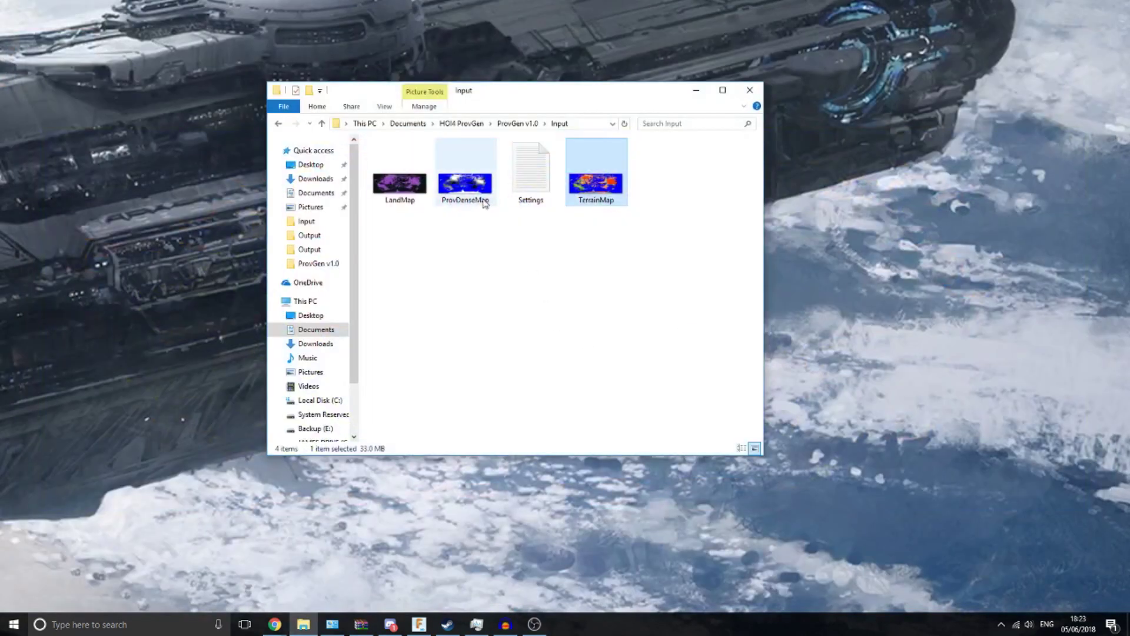
pyautogui.doubleClick(466, 180)
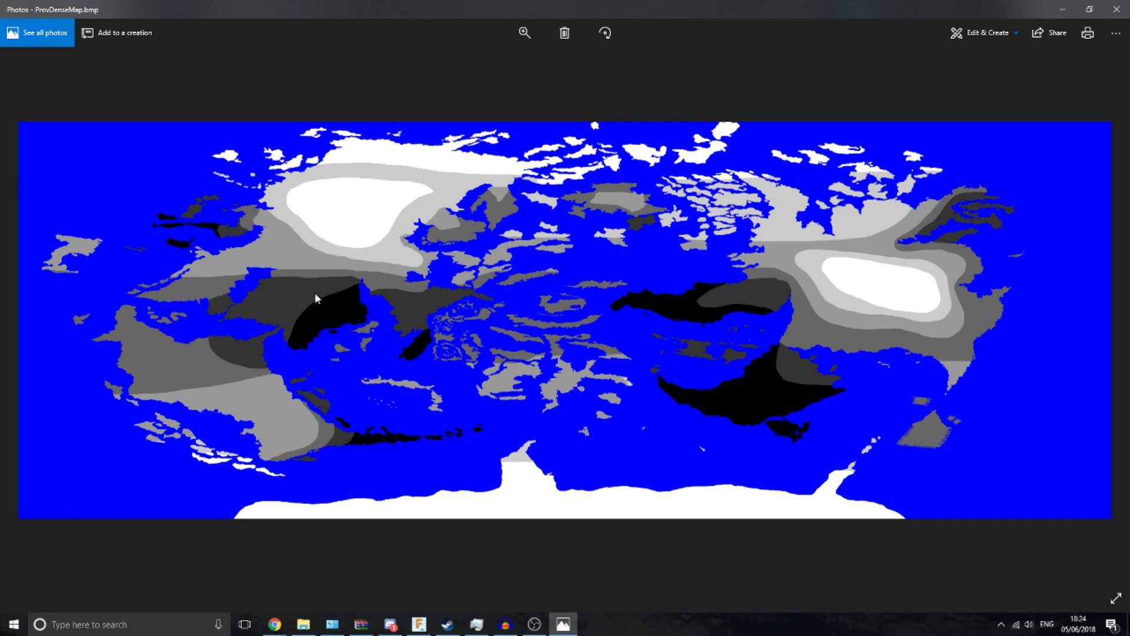
pyautogui.click(1117, 13)
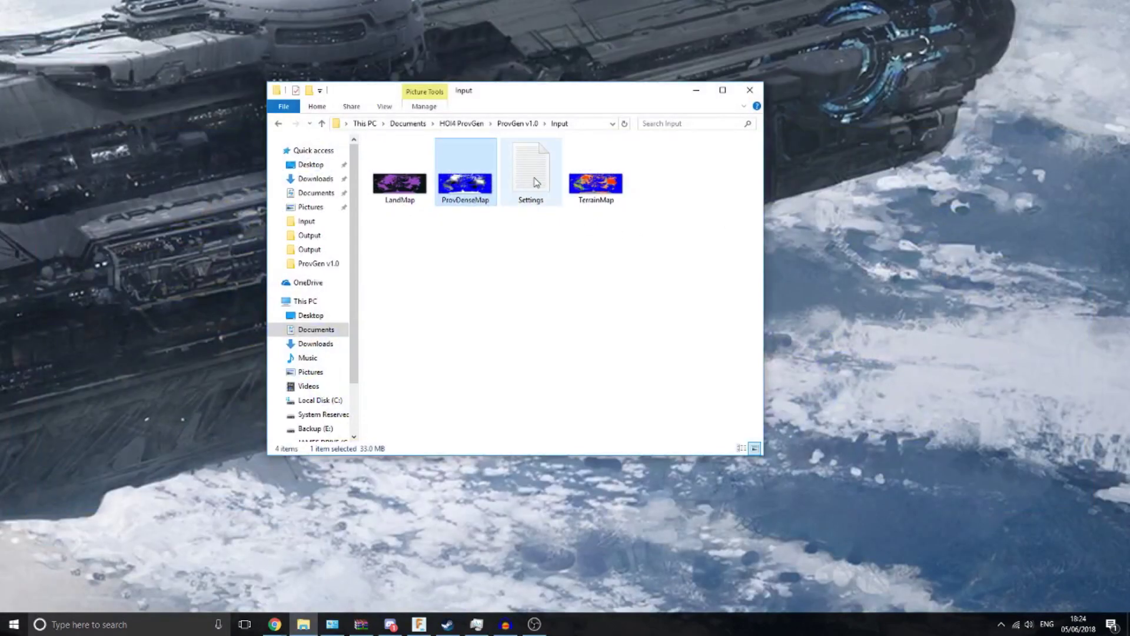
# - Open the Settings text file and review the land, sea, state and mountain range size parameters
pyautogui.doubleClick(536, 181)
pyautogui.moveTo(523, 203); pyautogui.dragTo(626, 93)
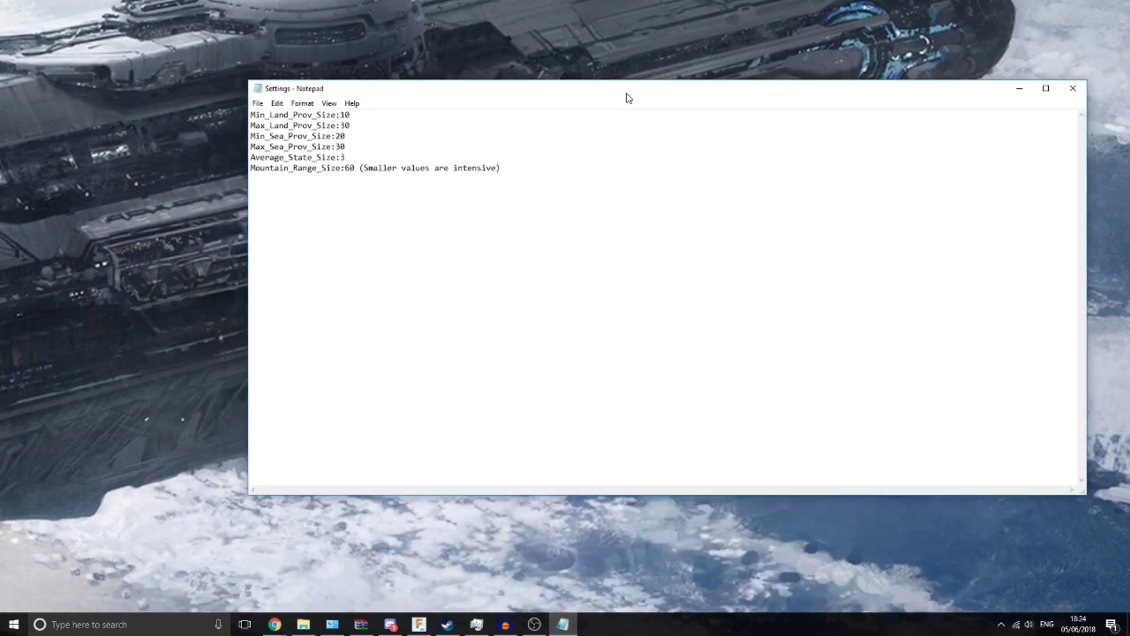
pyautogui.moveTo(251, 125); pyautogui.dragTo(273, 126)
pyautogui.click(353, 139)
pyautogui.moveTo(352, 151); pyautogui.dragTo(263, 115)
pyautogui.click(305, 128)
pyautogui.moveTo(355, 158); pyautogui.dragTo(389, 170)
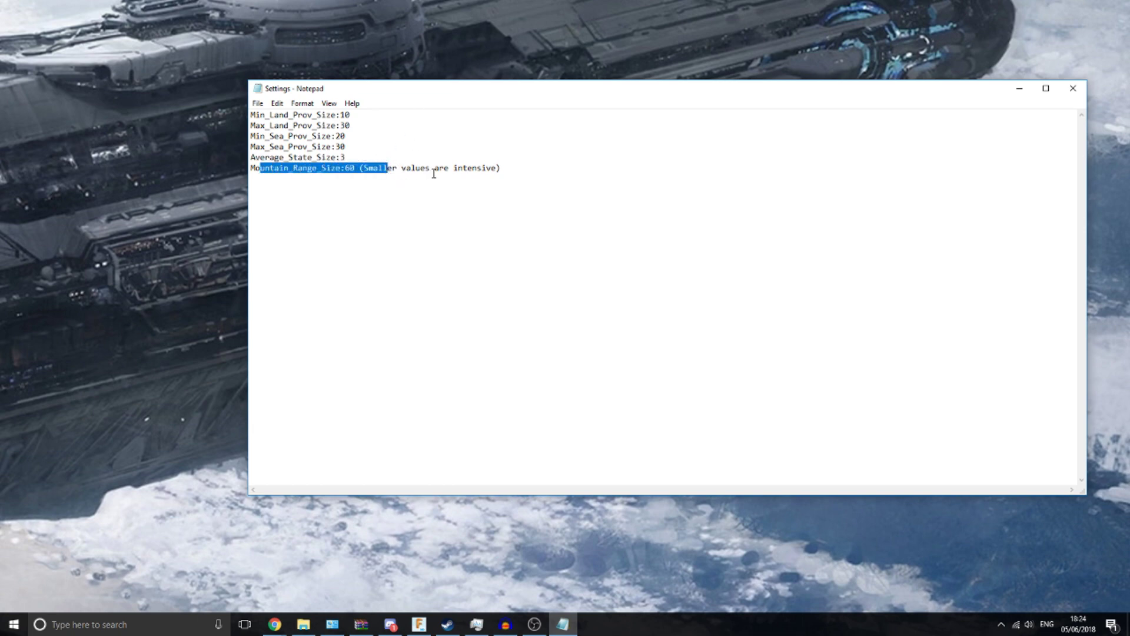
pyautogui.click(346, 169)
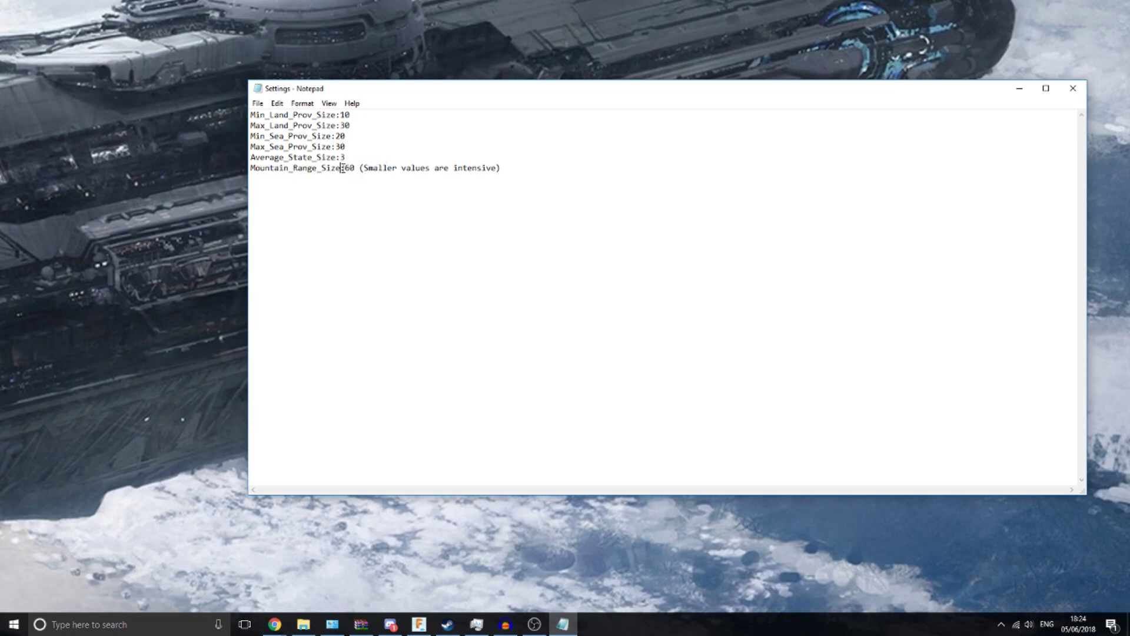
pyautogui.click(1077, 94)
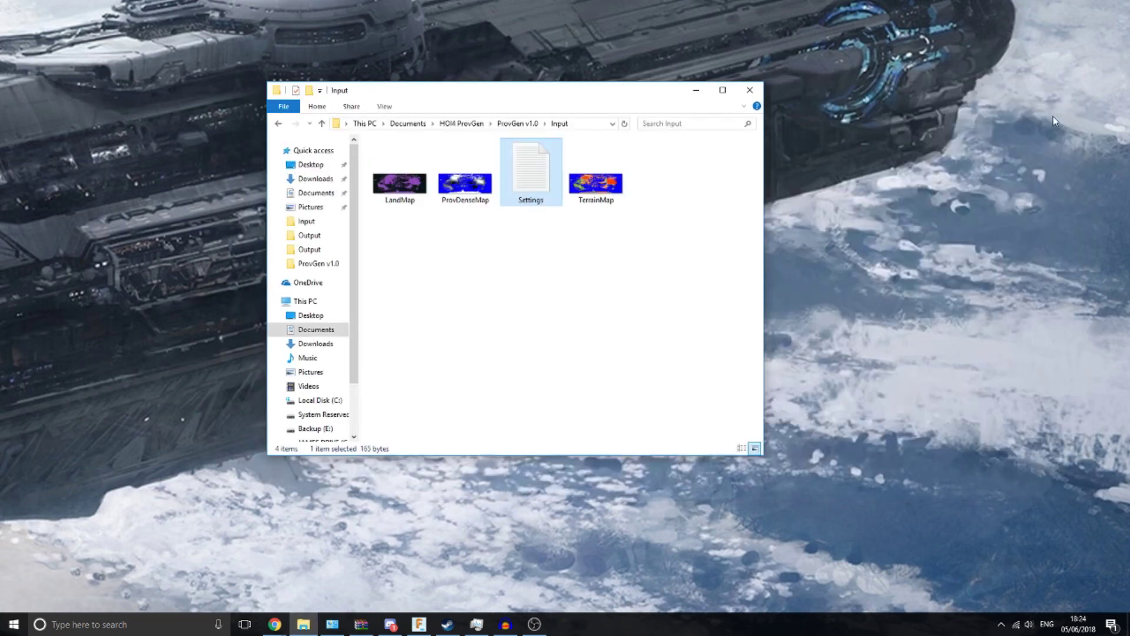
# - Run ProvGenv1.0 from the ProvGen v1.0 folder and close its console window during generation
pyautogui.click(524, 127)
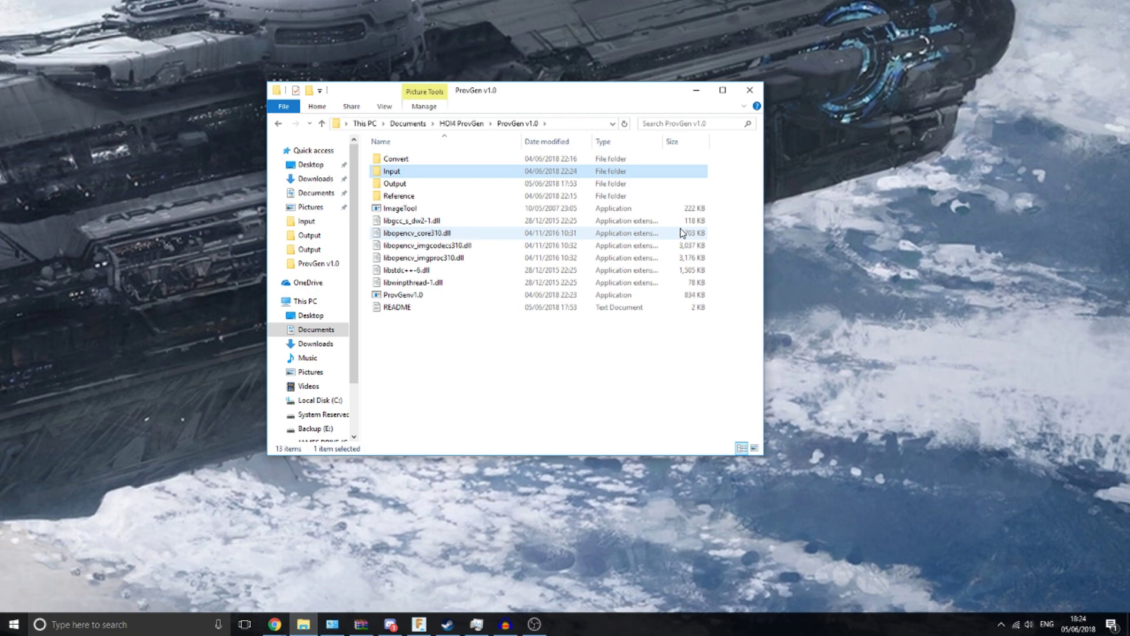
pyautogui.doubleClick(415, 295)
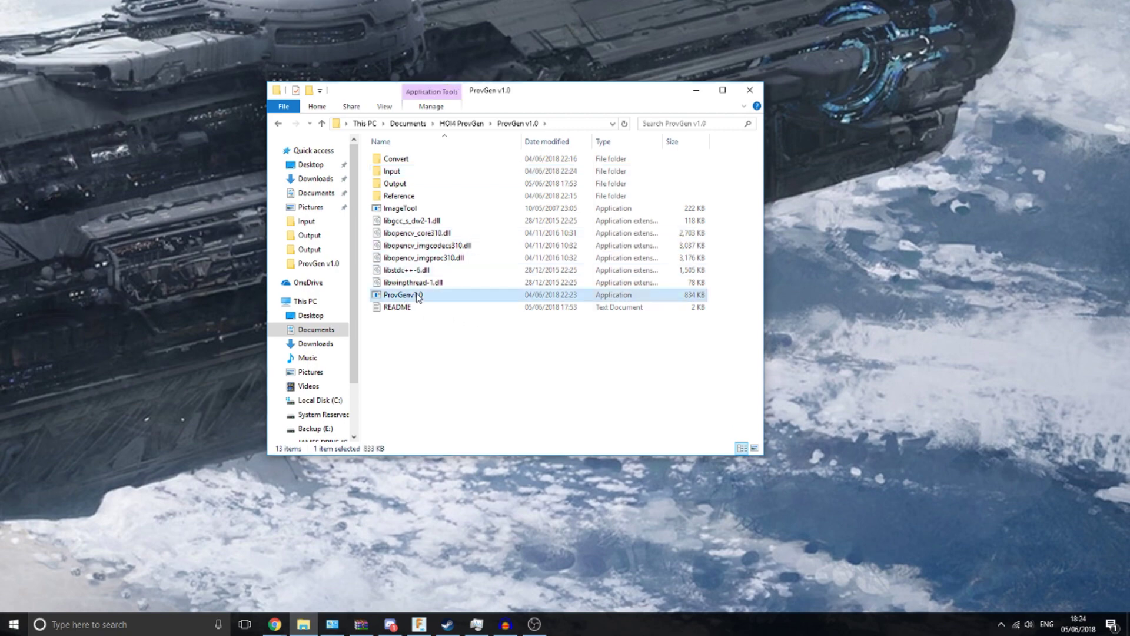
pyautogui.moveTo(243, 26); pyautogui.dragTo(701, 65)
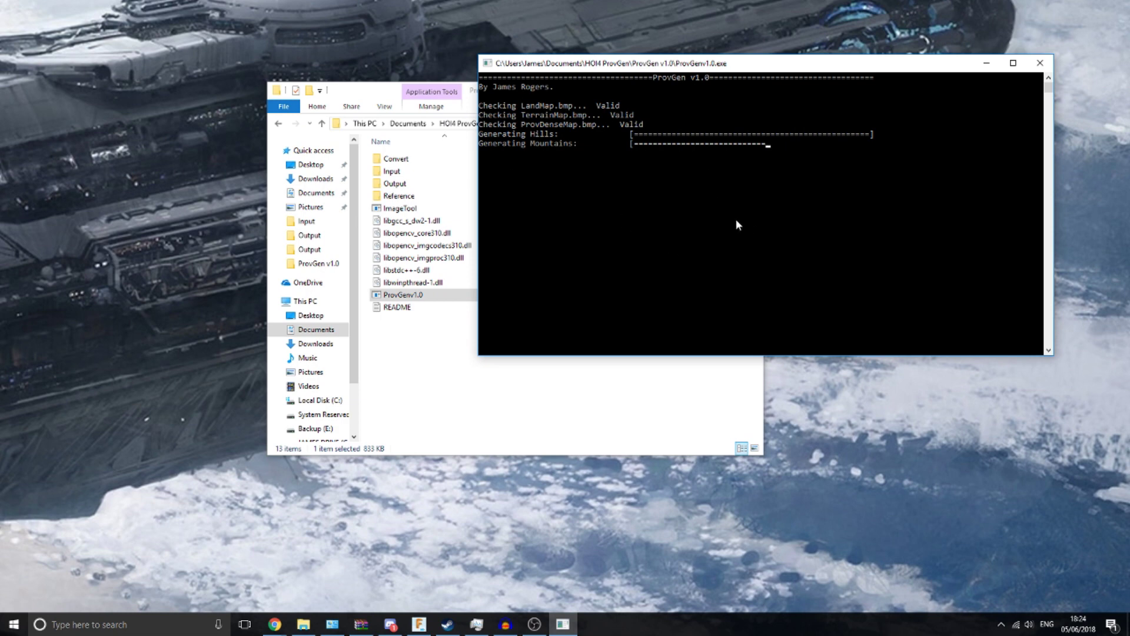
pyautogui.click(1040, 64)
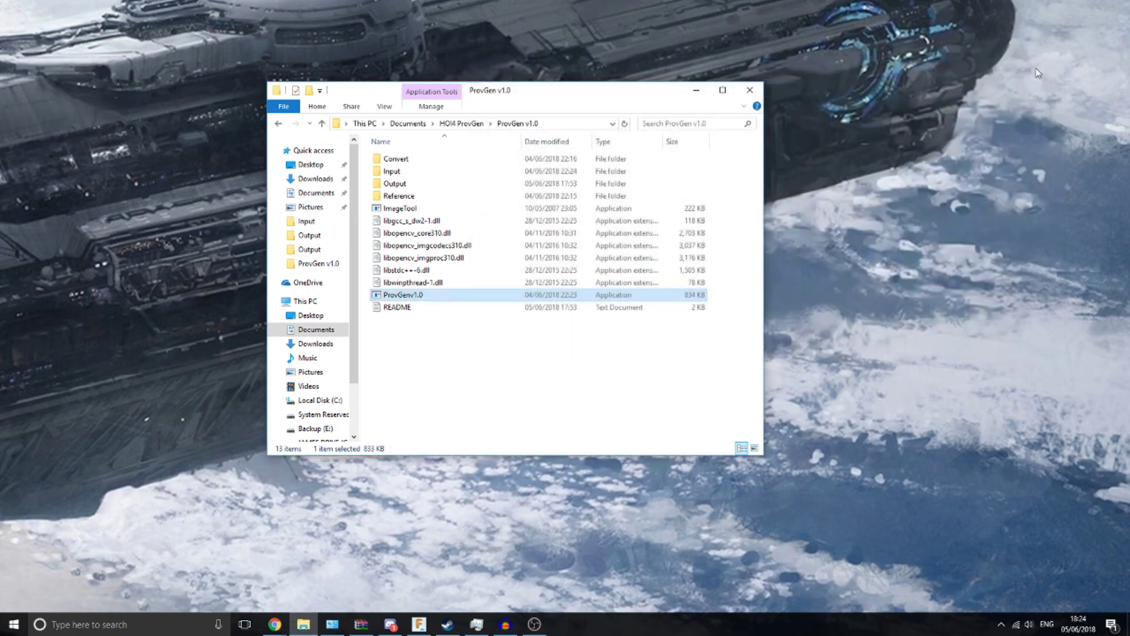
# - Open the Output folder and examine the provinces, terrain, heightmap and world_normal images
pyautogui.doubleClick(394, 183)
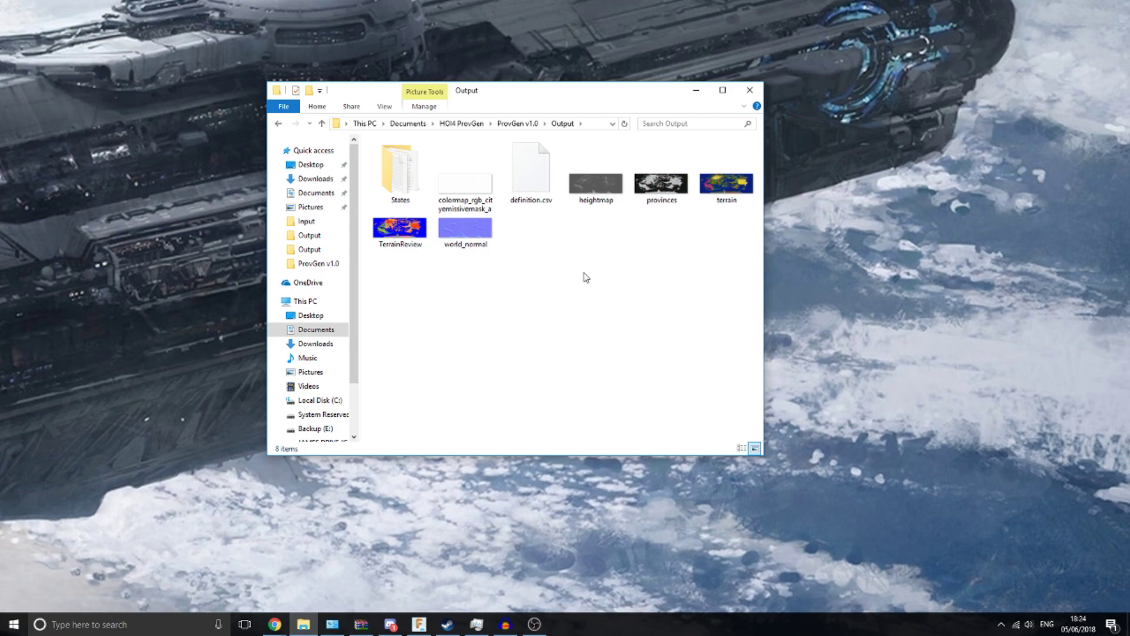
pyautogui.click(661, 183)
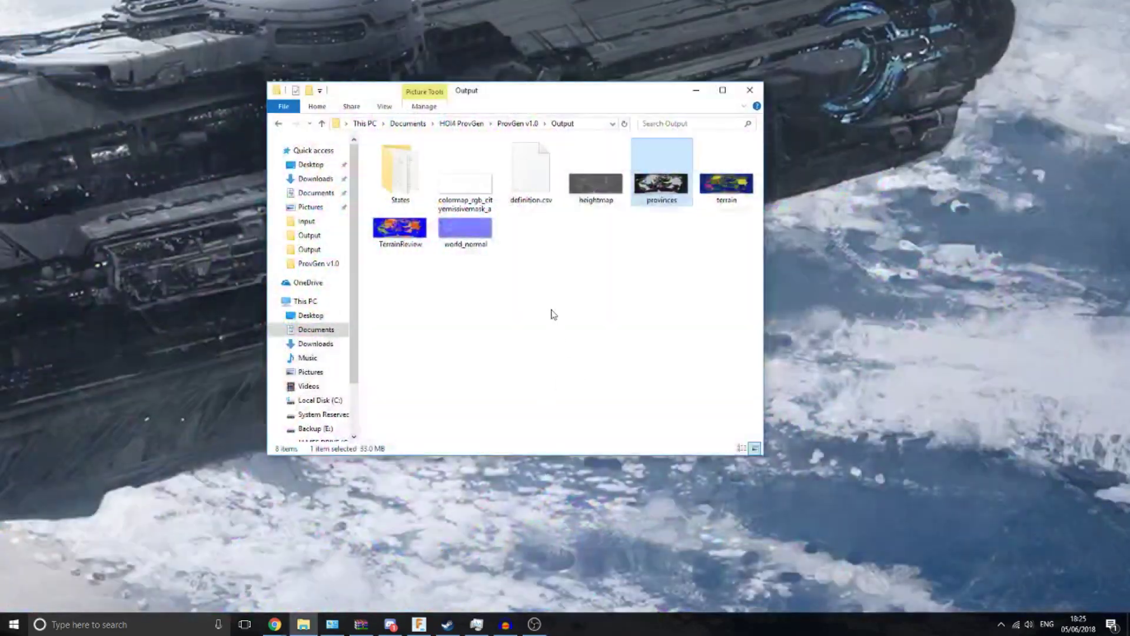
pyautogui.doubleClick(721, 187)
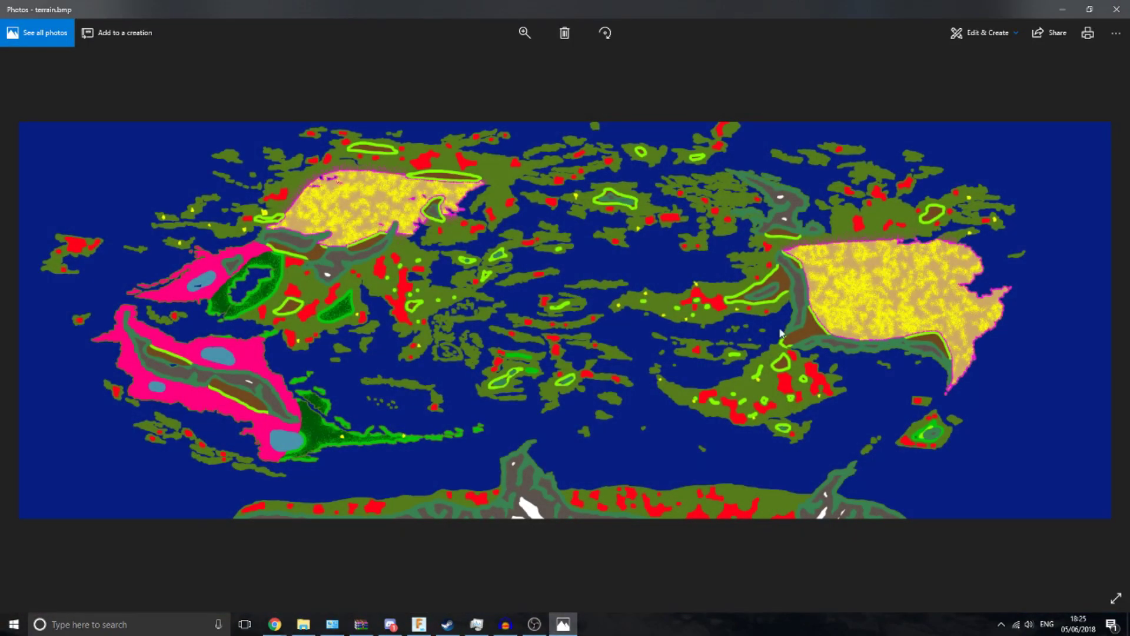
pyautogui.click(1117, 8)
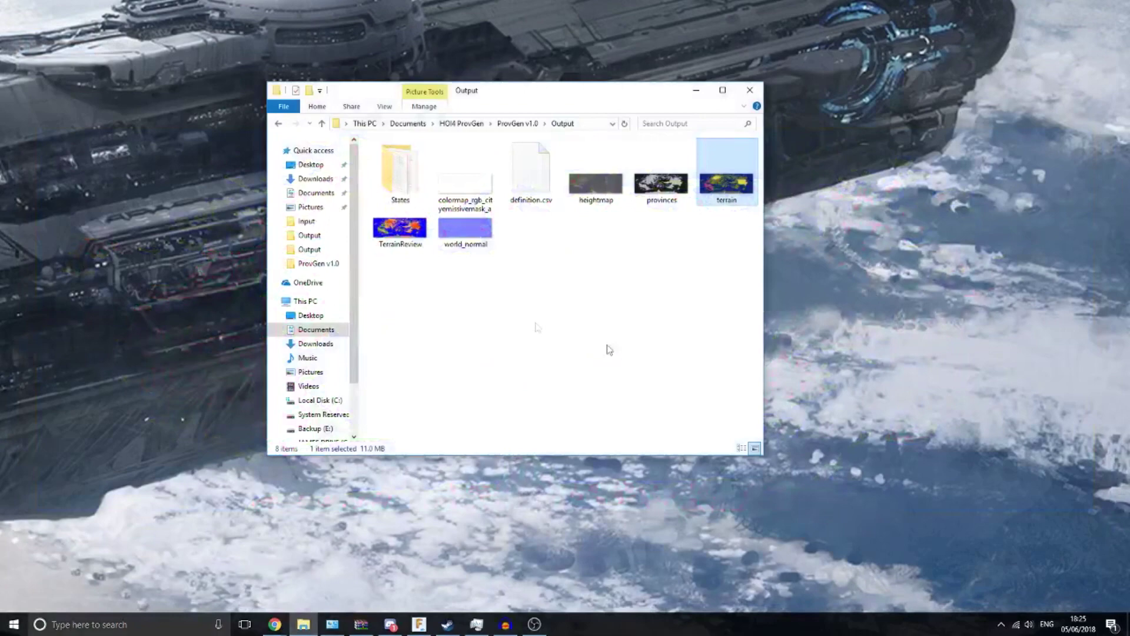
pyautogui.doubleClick(606, 184)
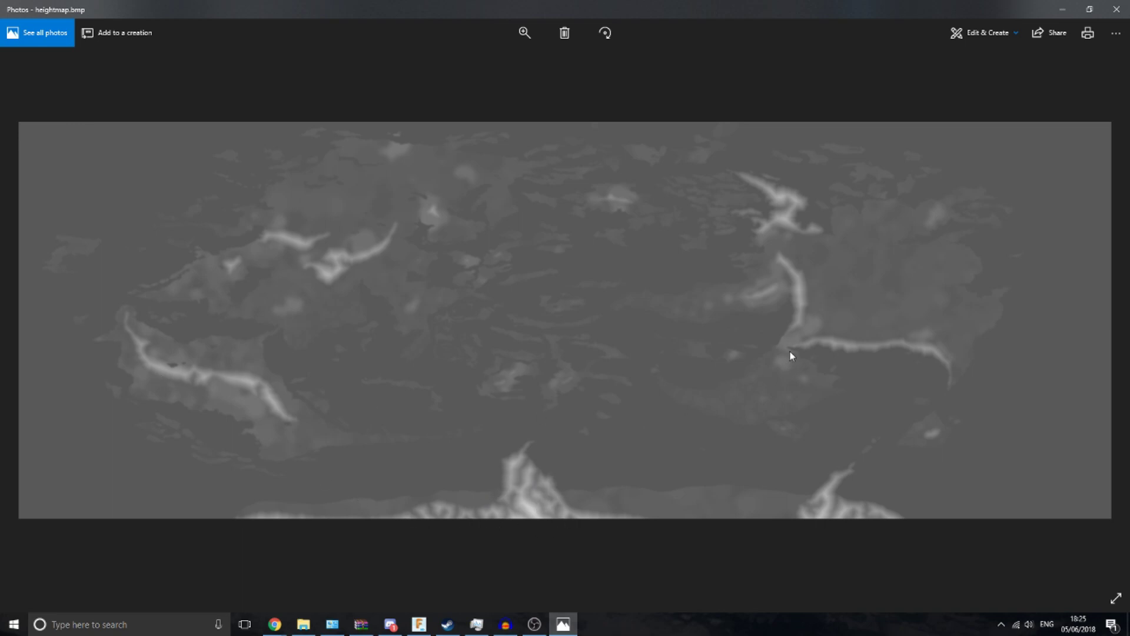
pyautogui.click(1117, 9)
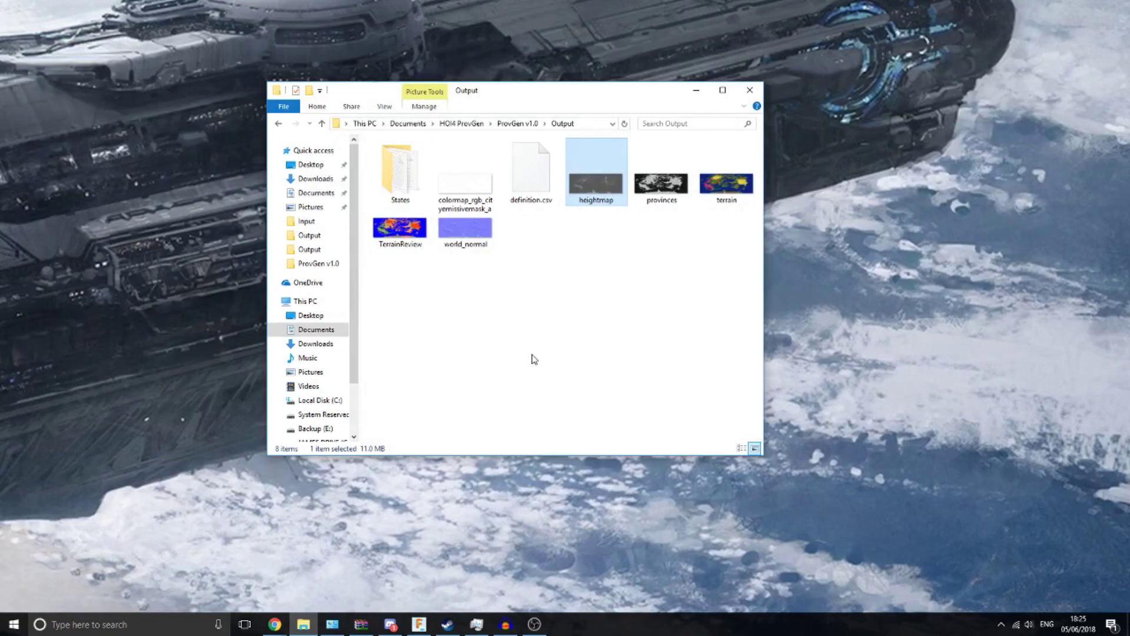
pyautogui.doubleClick(470, 231)
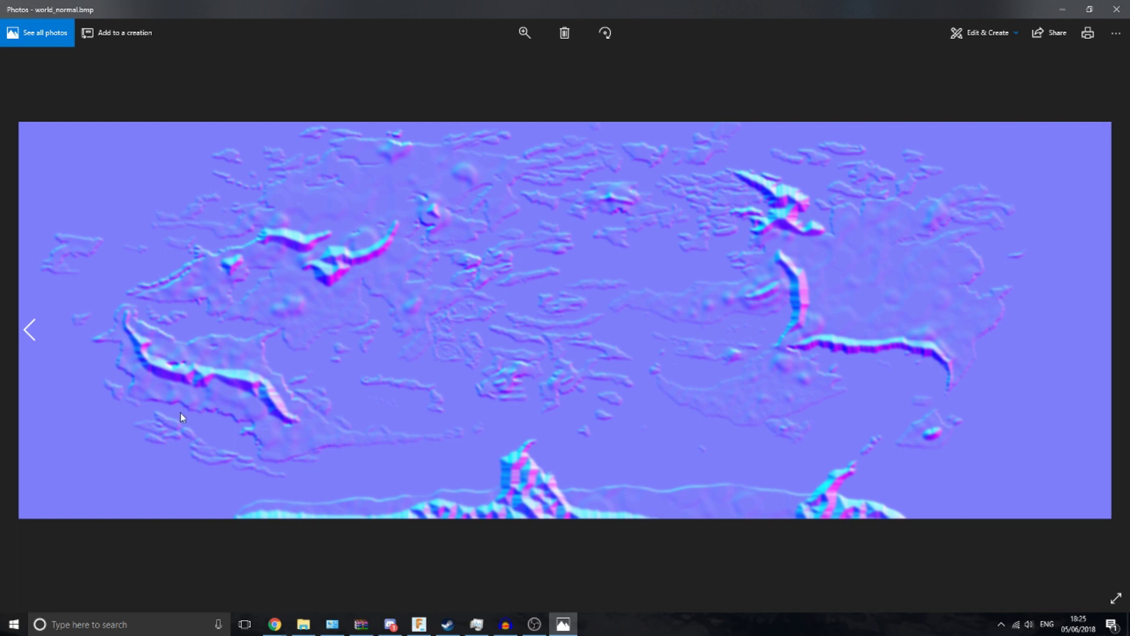
pyautogui.click(1116, 9)
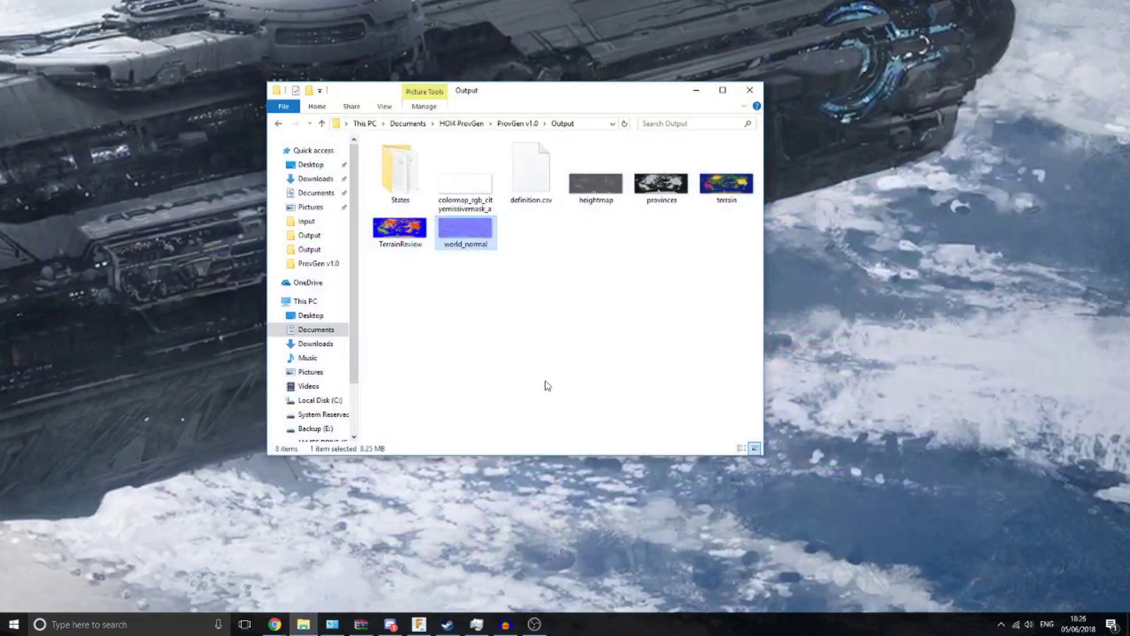
# - Open definition.csv in Notepad++ and look through its province entries
pyautogui.click(548, 194)
pyautogui.rightClick(547, 195)
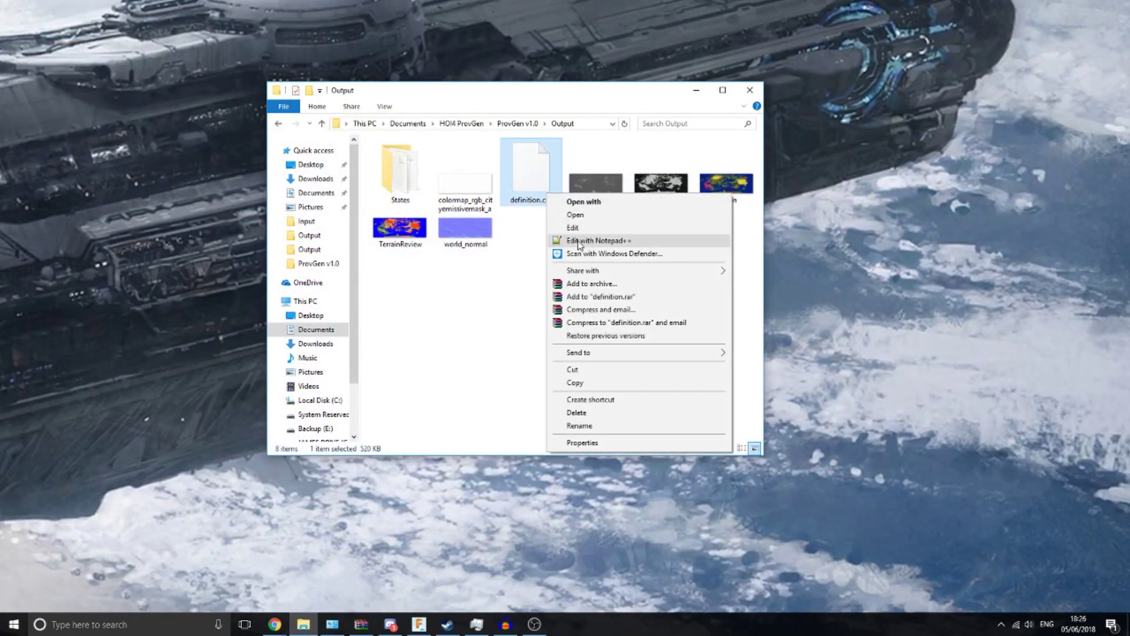
pyautogui.click(583, 238)
pyautogui.scroll(-20, 479, 293)
pyautogui.moveTo(247, 202); pyautogui.dragTo(131, 515)
pyautogui.scroll(-7, 210, 377)
pyautogui.click(252, 330)
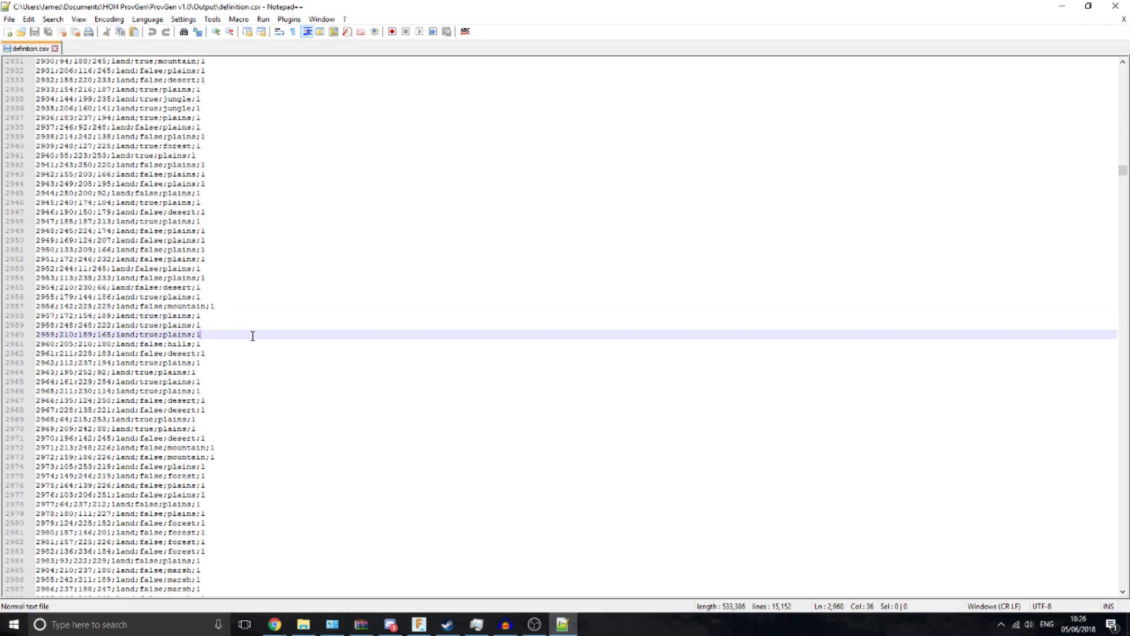
pyautogui.scroll(-16, 242, 341)
pyautogui.click(1116, 6)
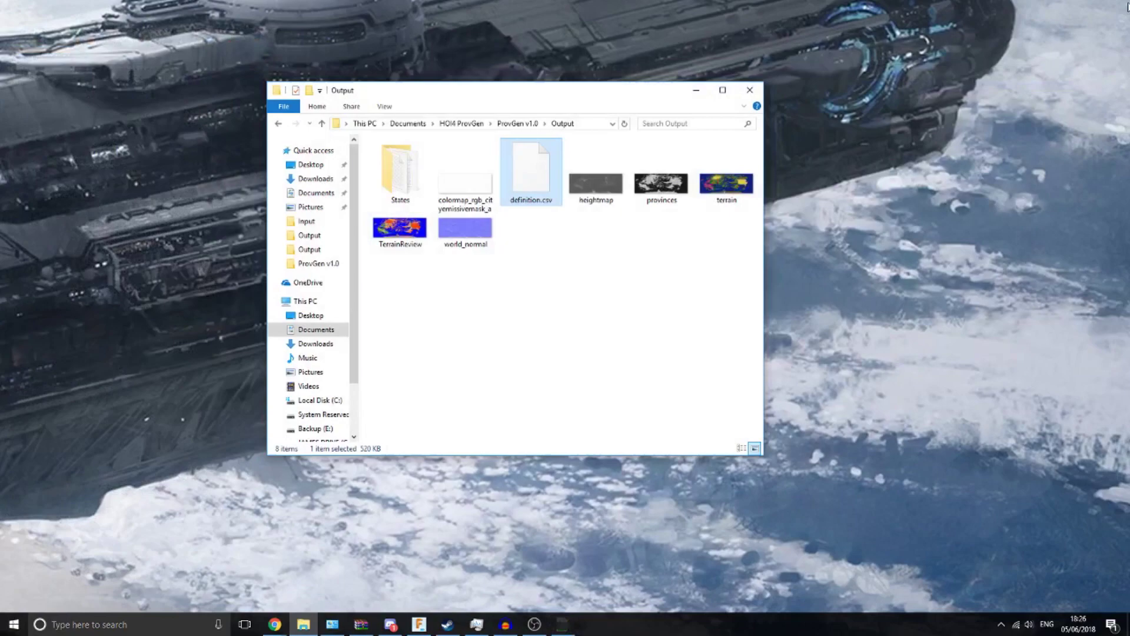
# - View the TerrainReview image up close to check the terrain assigned to the provinces
pyautogui.doubleClick(402, 228)
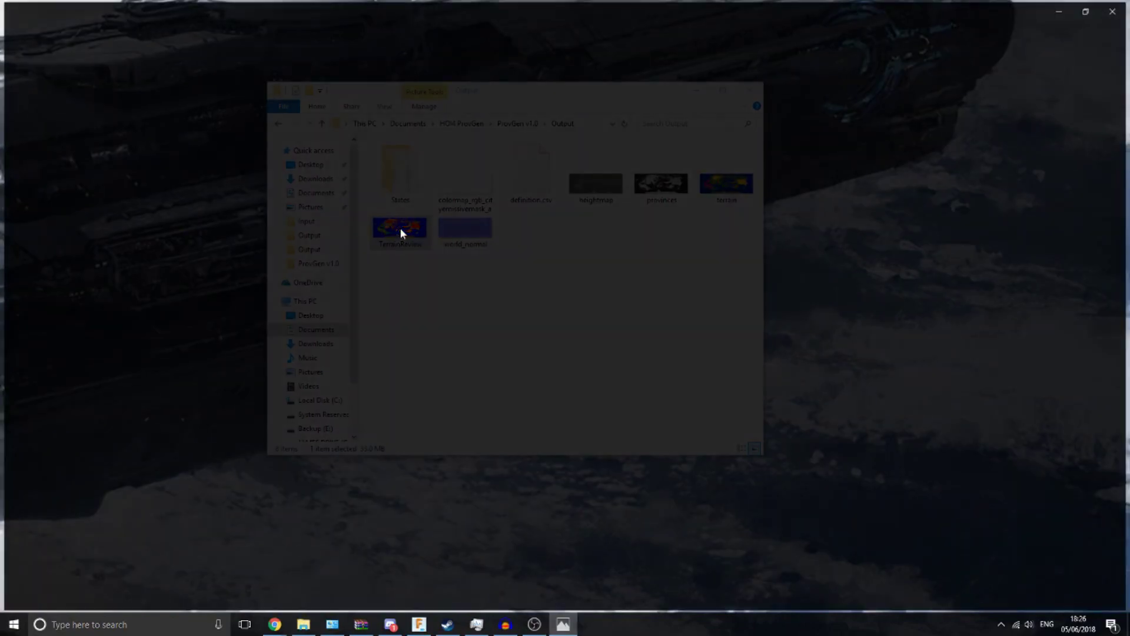
pyautogui.scroll(5, 370, 214)
pyautogui.scroll(-5, 236, 398)
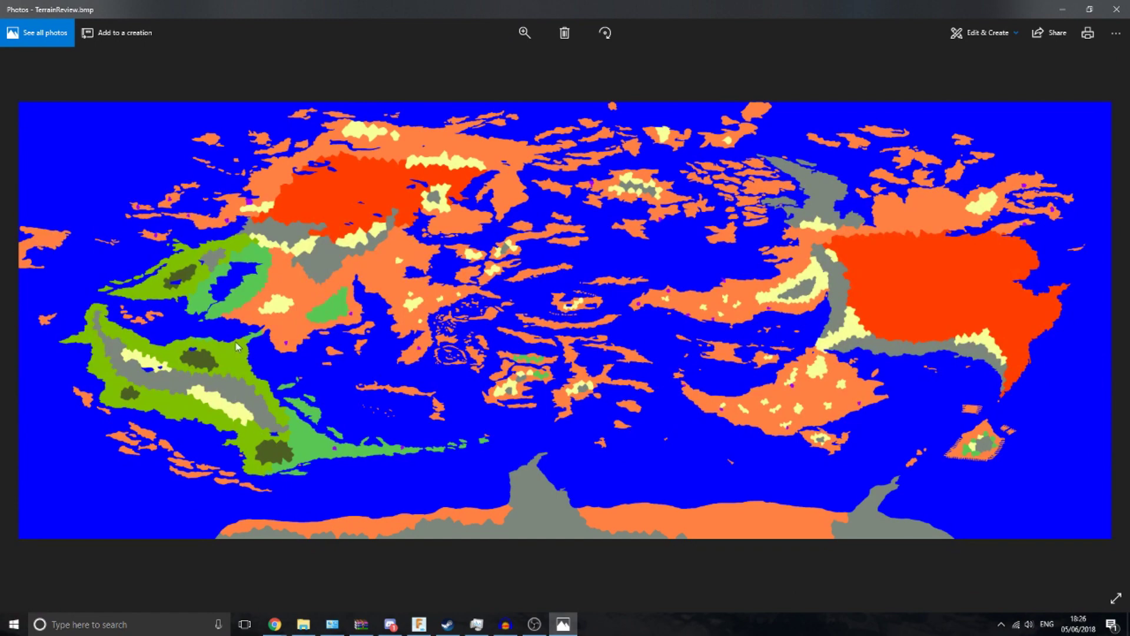
pyautogui.scroll(1, 238, 344)
pyautogui.click(1114, 20)
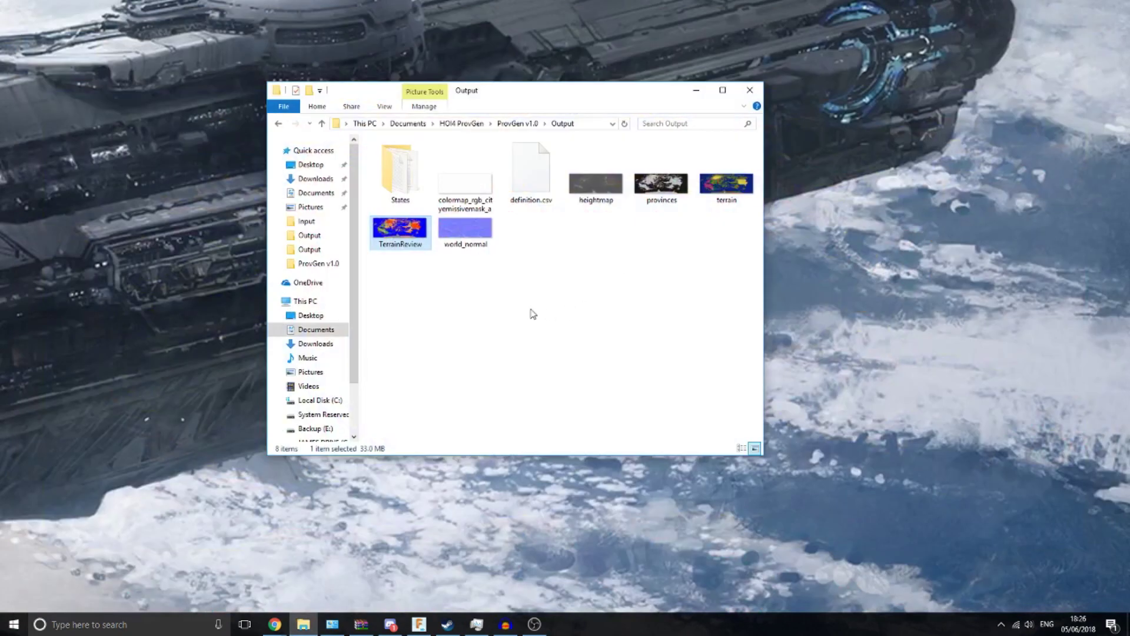
# - Browse the States folder, read the 1106-State_1106 file, and return to the Output folder
pyautogui.doubleClick(398, 171)
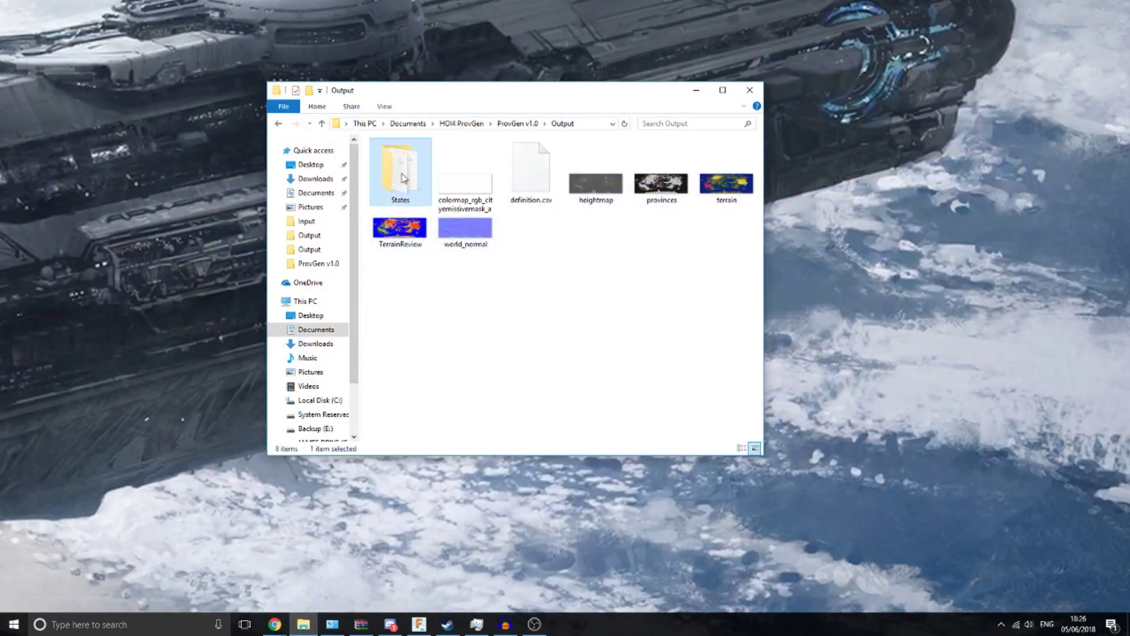
pyautogui.scroll(-18, 507, 294)
pyautogui.moveTo(760, 154); pyautogui.dragTo(744, 334)
pyautogui.scroll(6, 504, 276)
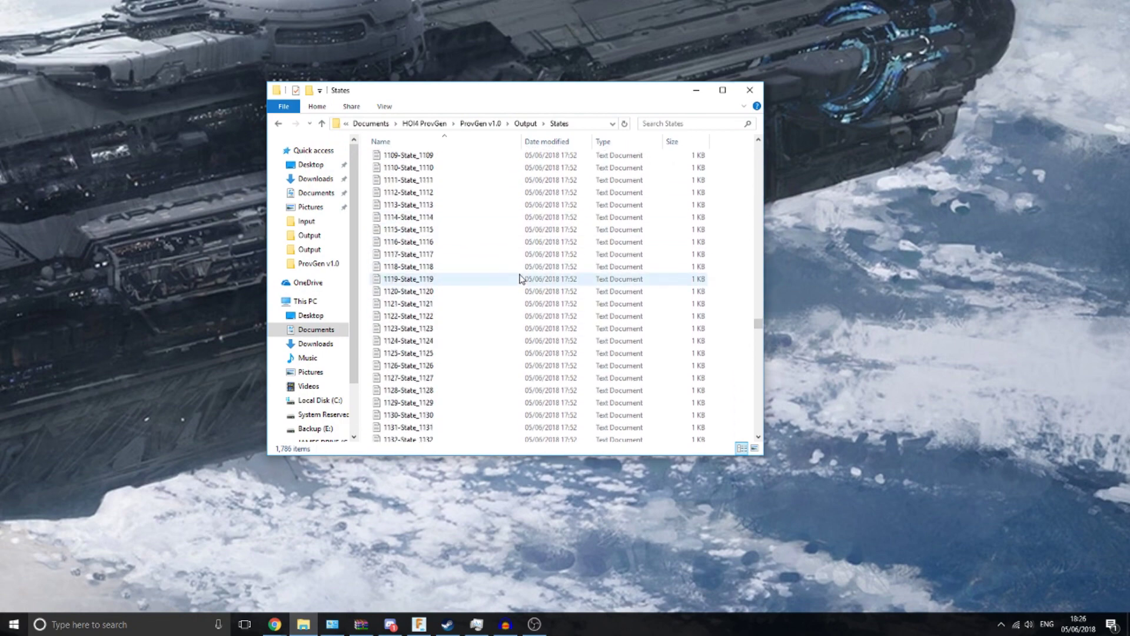
pyautogui.scroll(3, 477, 312)
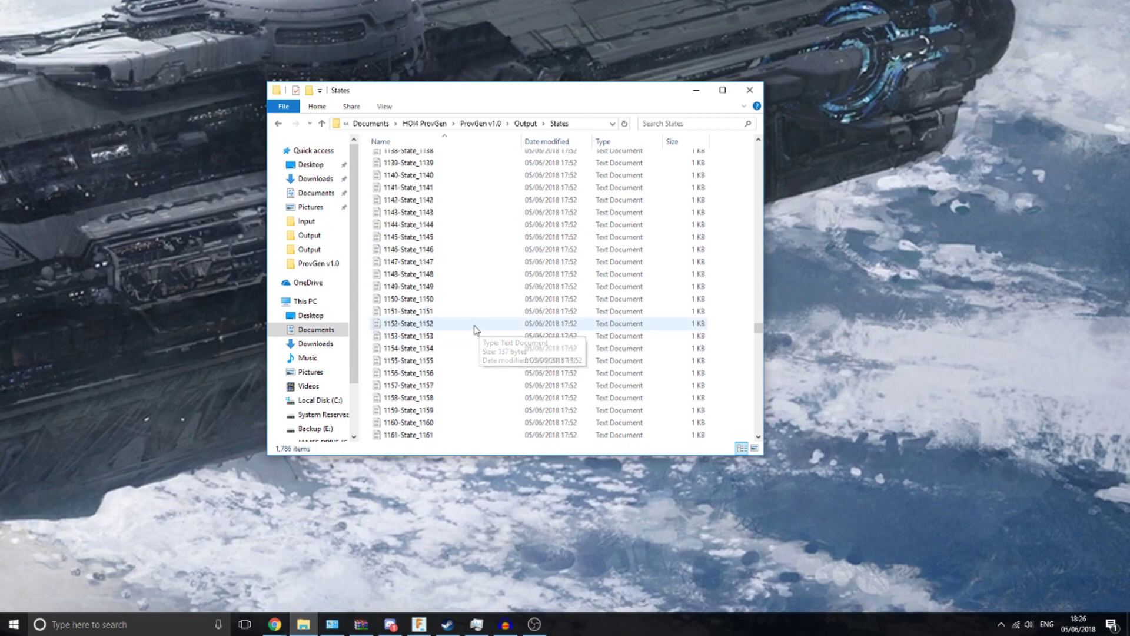
pyautogui.doubleClick(417, 235)
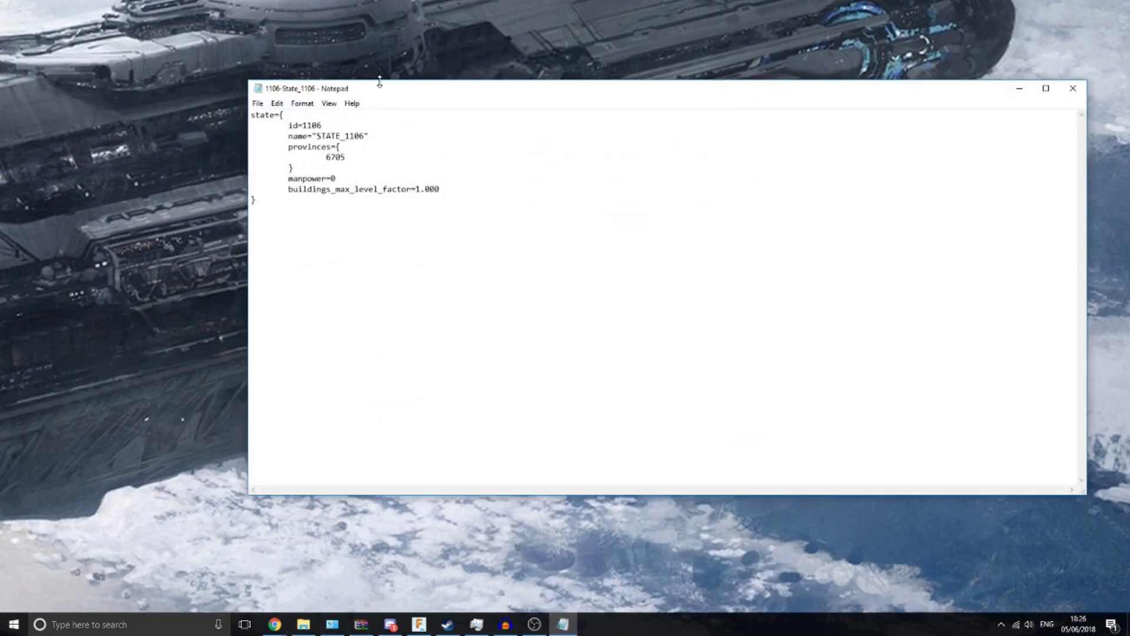
pyautogui.moveTo(382, 93); pyautogui.dragTo(305, 90)
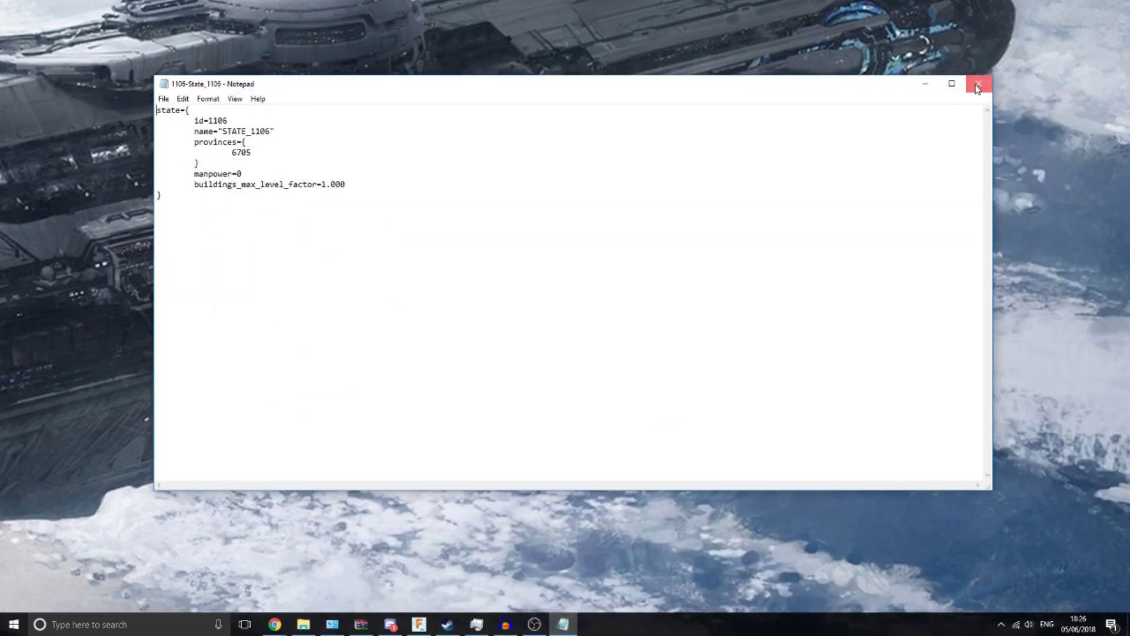
pyautogui.click(979, 83)
pyautogui.click(525, 123)
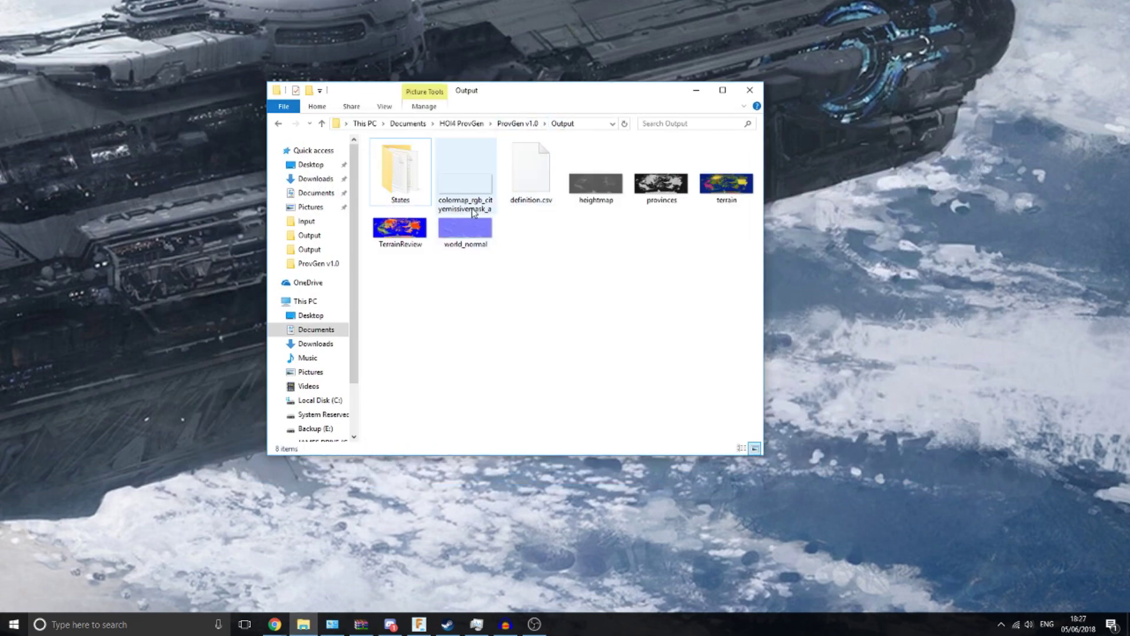
# - Open colormap_rgb_cityemissivemask_a.dds in paint.net, sample colours across the transparent map with the Color Picker, and close the image
pyautogui.doubleClick(459, 189)
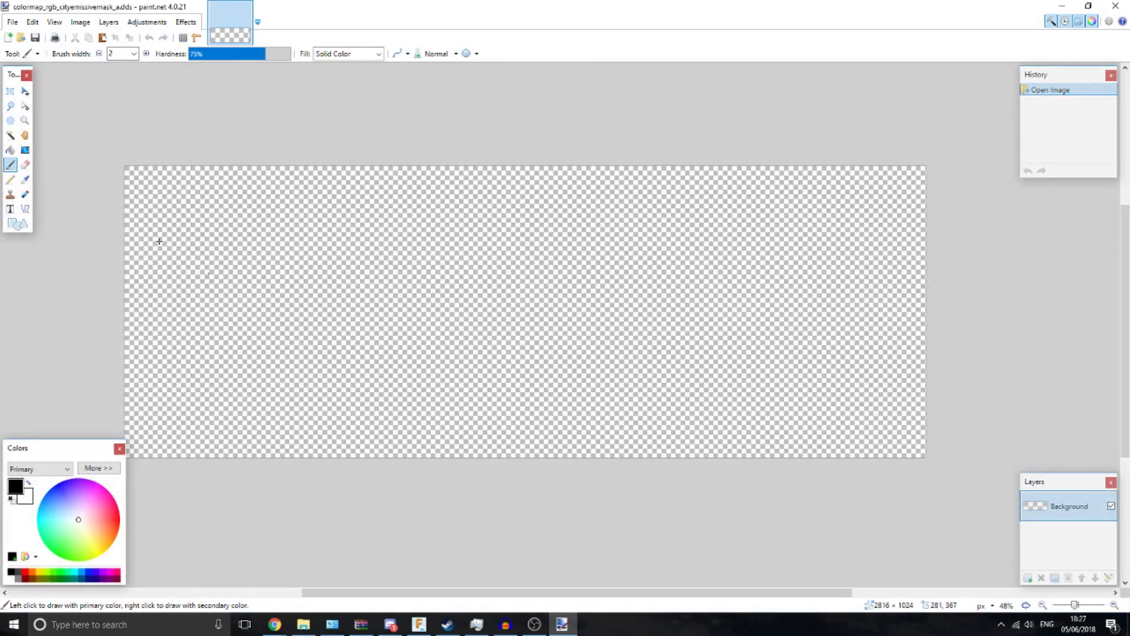
pyautogui.click(26, 180)
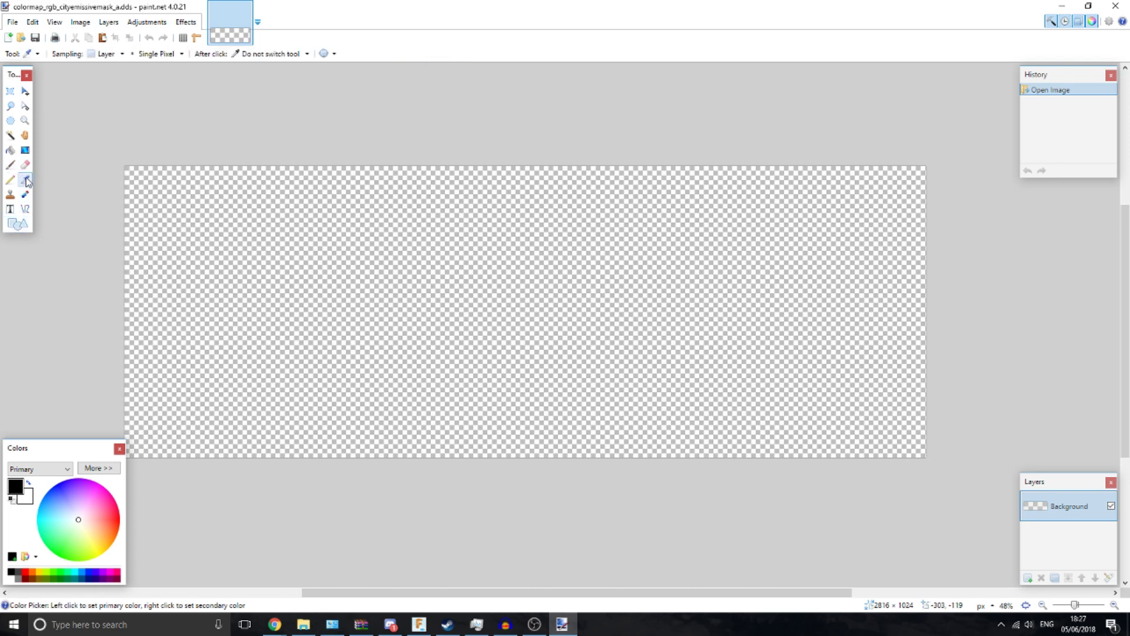
pyautogui.click(200, 272)
pyautogui.click(415, 356)
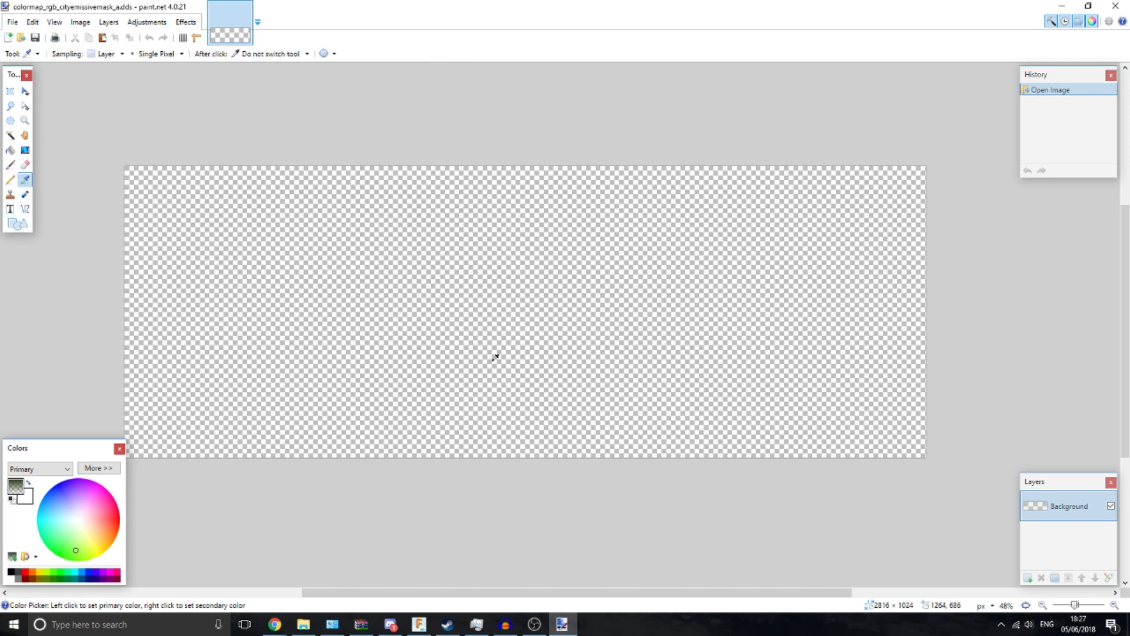
pyautogui.click(497, 356)
pyautogui.click(653, 320)
pyautogui.click(718, 277)
pyautogui.click(701, 248)
pyautogui.click(677, 254)
pyautogui.click(247, 212)
pyautogui.click(250, 283)
pyautogui.click(406, 285)
pyautogui.click(410, 252)
pyautogui.click(417, 261)
pyautogui.click(530, 306)
pyautogui.click(1116, 5)
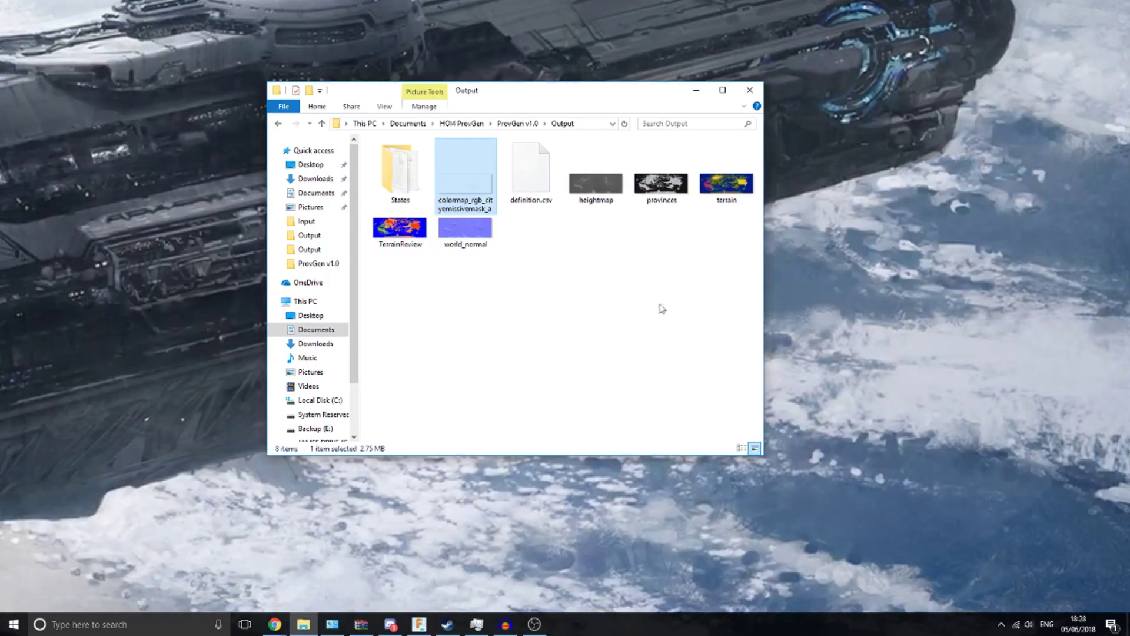
pyautogui.click(593, 316)
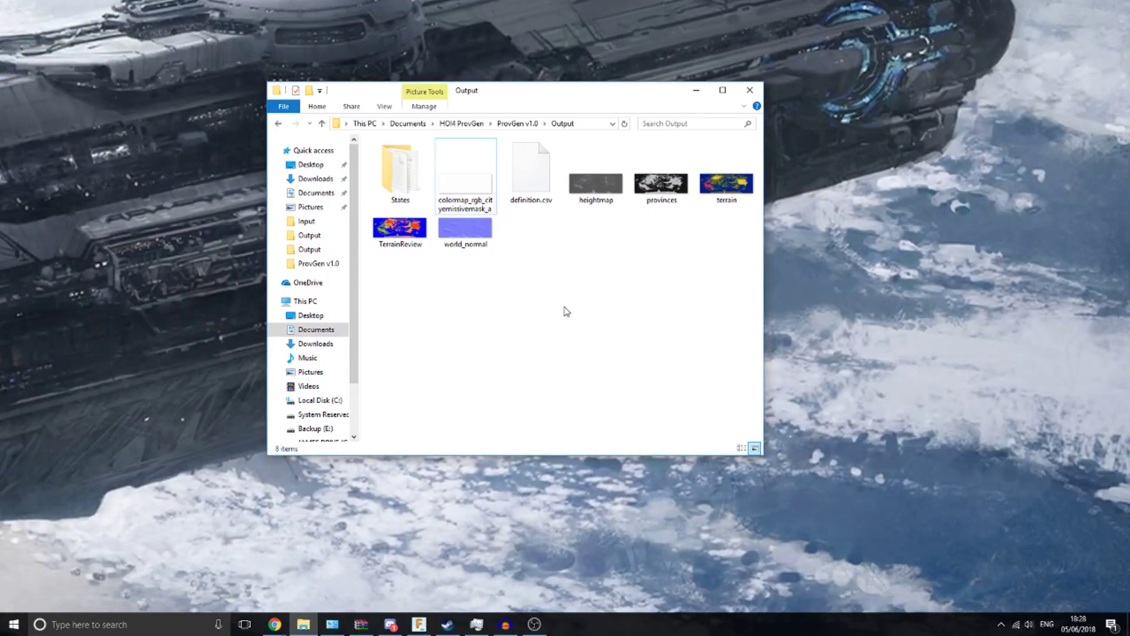
# - Go up to the ProvGen v1.0 folder, look into its Input folder, and return to ProvGen v1.0
pyautogui.click(518, 123)
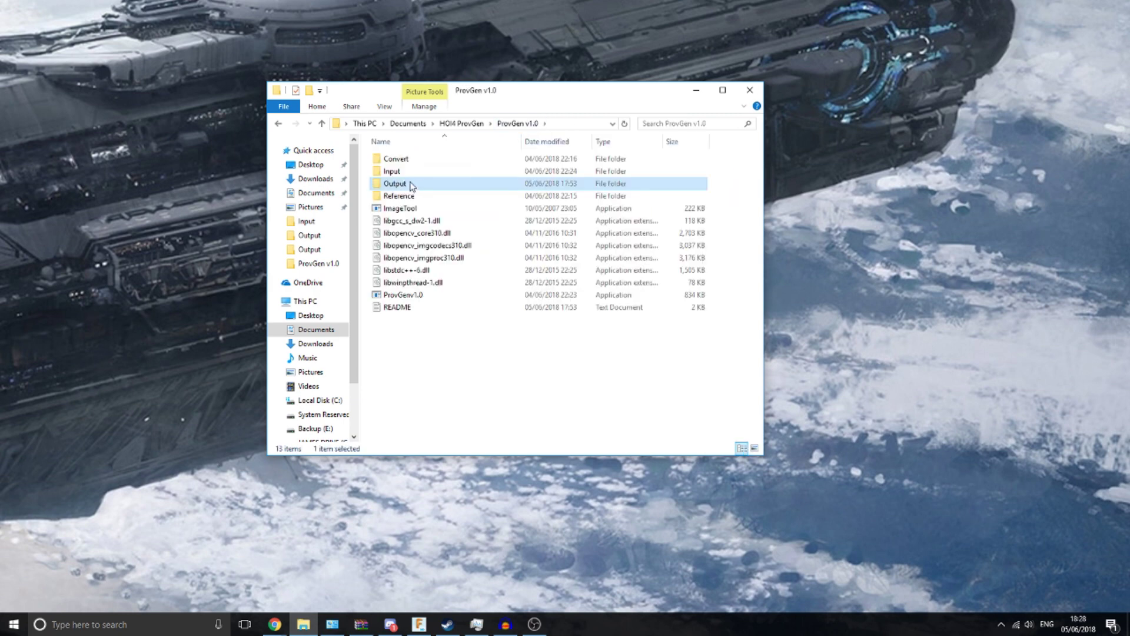
pyautogui.doubleClick(392, 171)
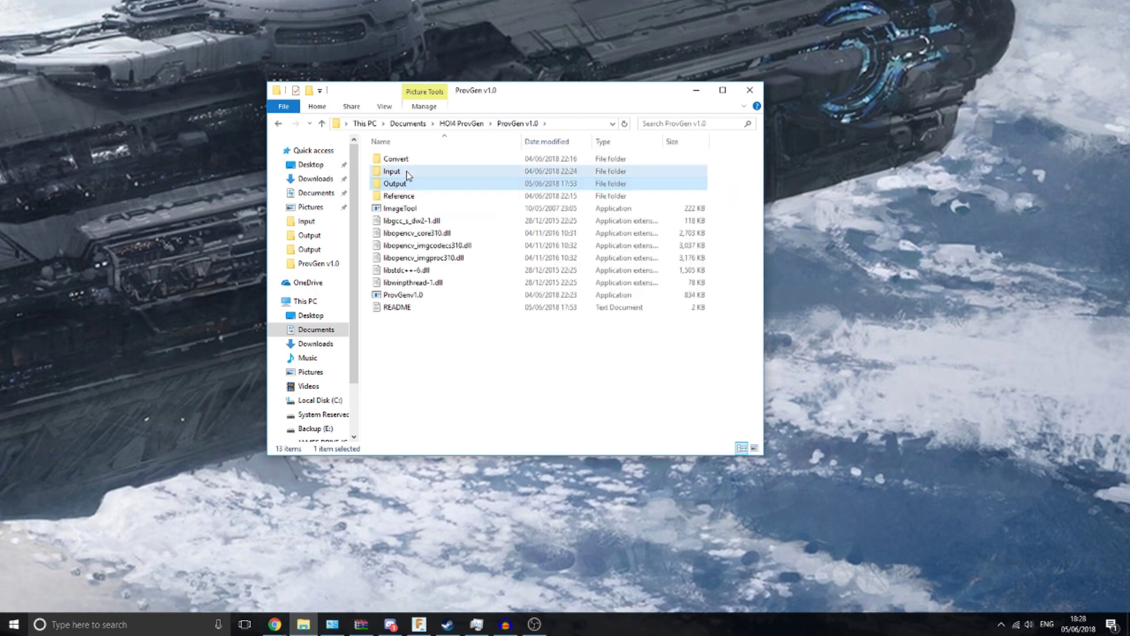
pyautogui.click(522, 124)
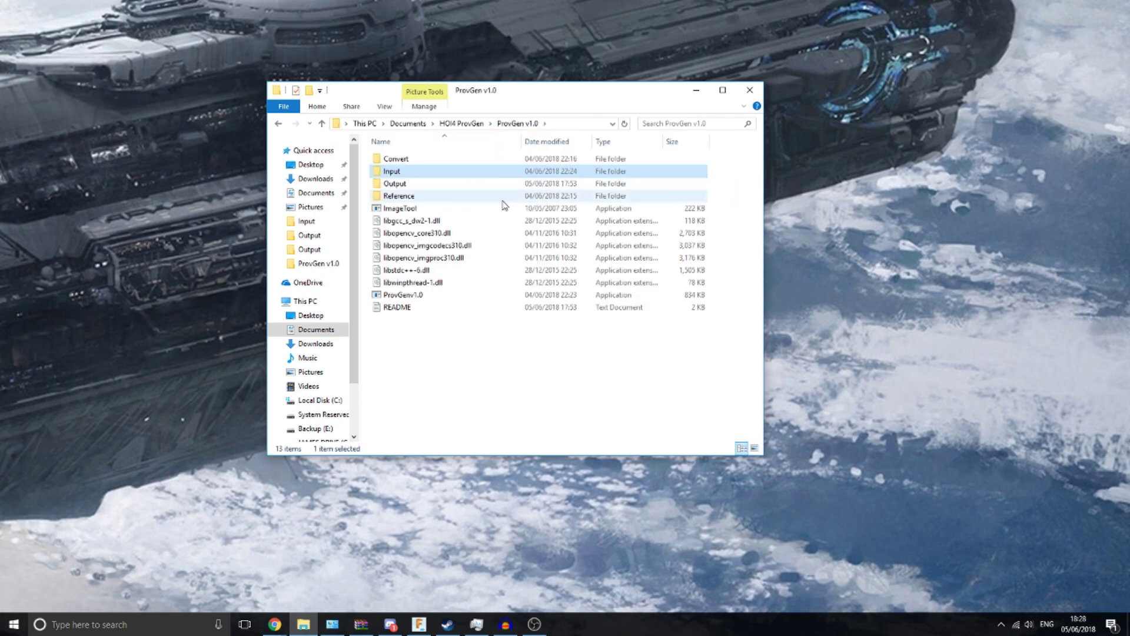
# - Open the README file, check its set-up section on map and terrain colours, and close it
pyautogui.doubleClick(422, 308)
pyautogui.moveTo(358, 174); pyautogui.dragTo(439, 306)
pyautogui.click(317, 408)
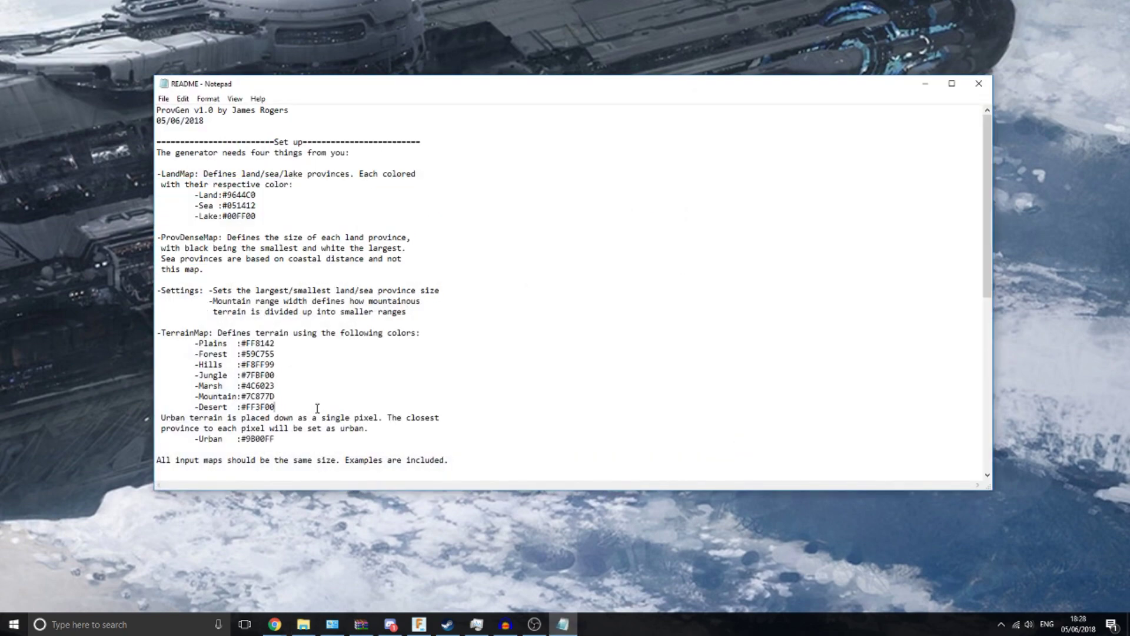
pyautogui.click(979, 83)
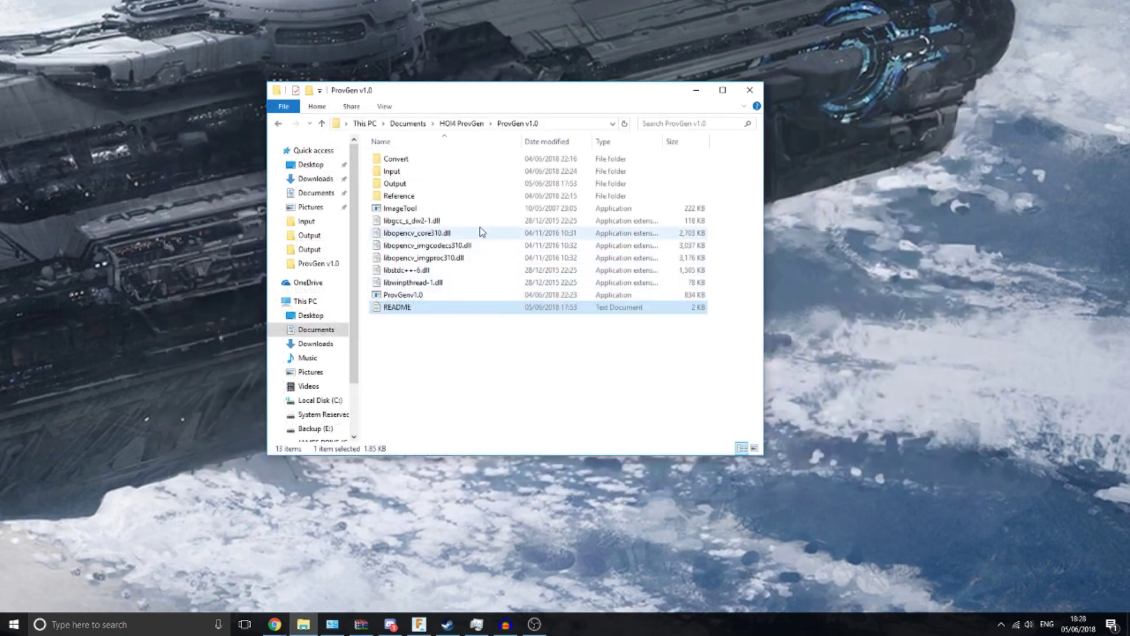